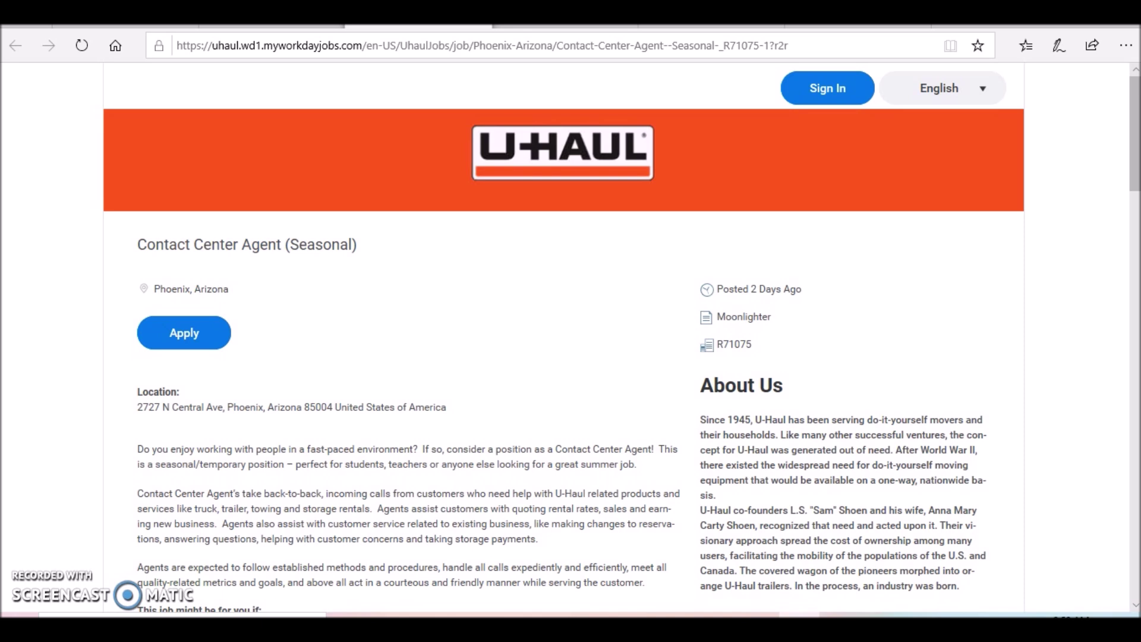
pyautogui.scroll(-2, 571, 357)
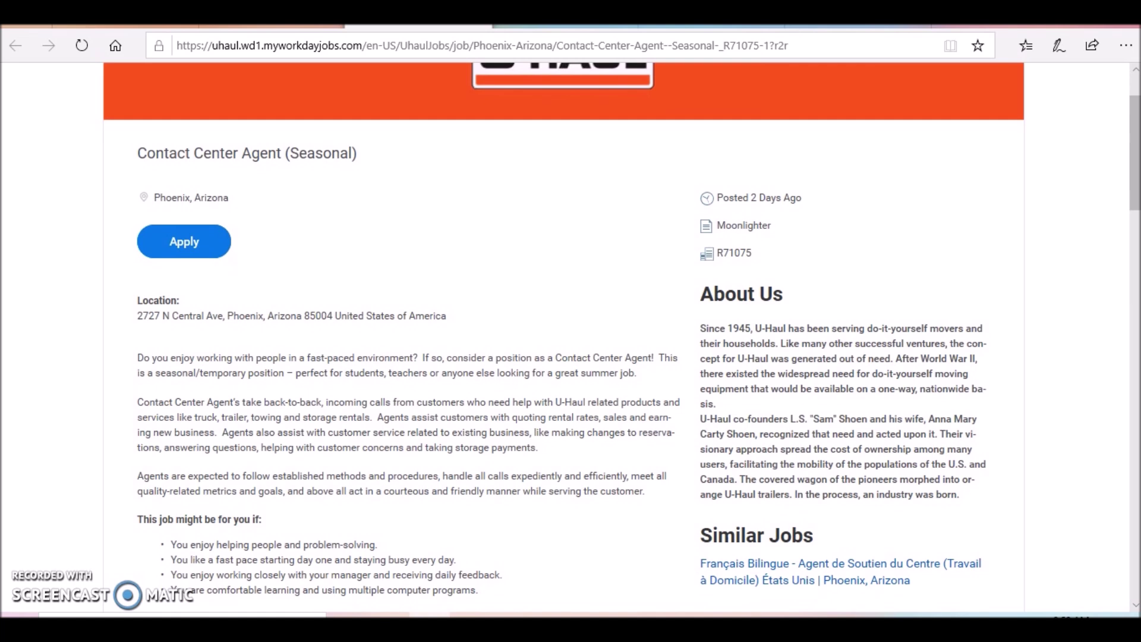
pyautogui.scroll(-3, 571, 356)
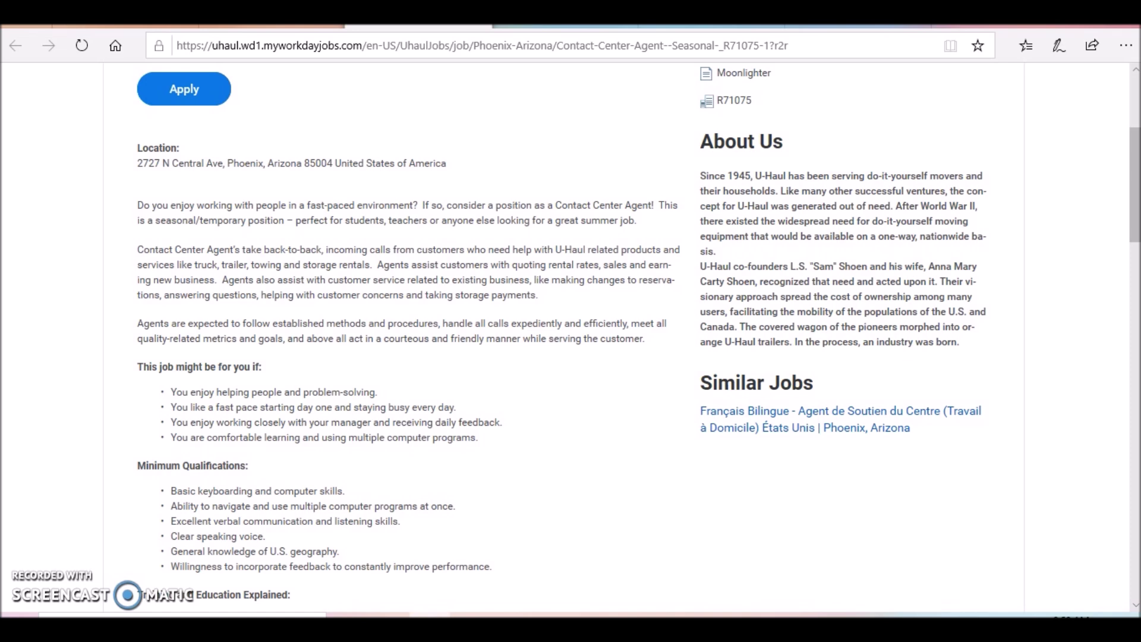
pyautogui.scroll(-1, 570, 339)
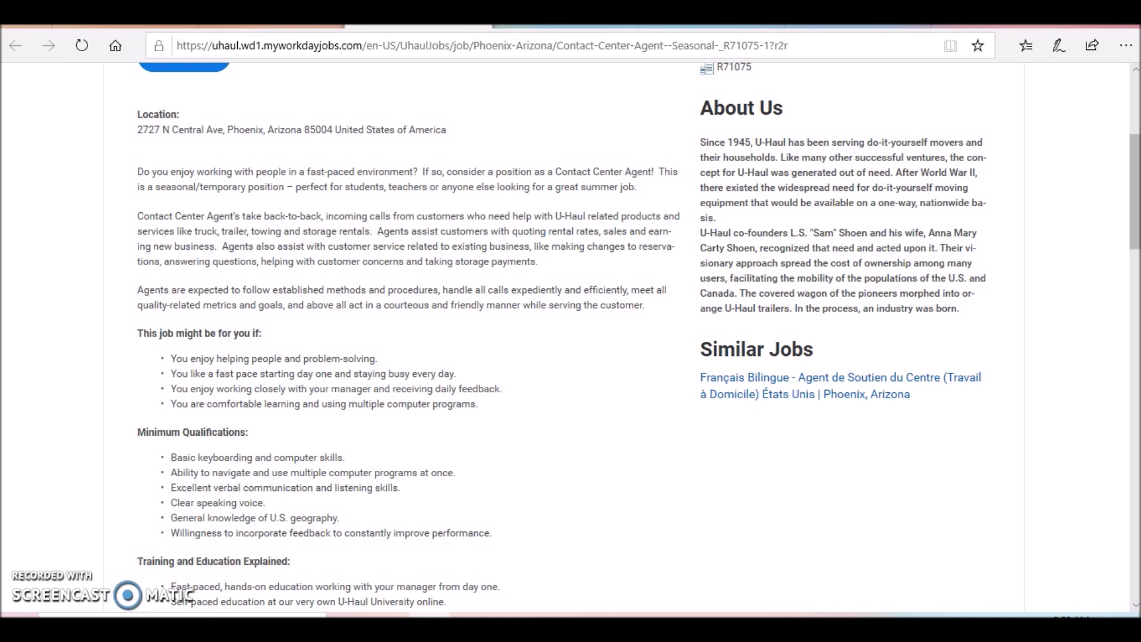
pyautogui.scroll(-1, 639, 338)
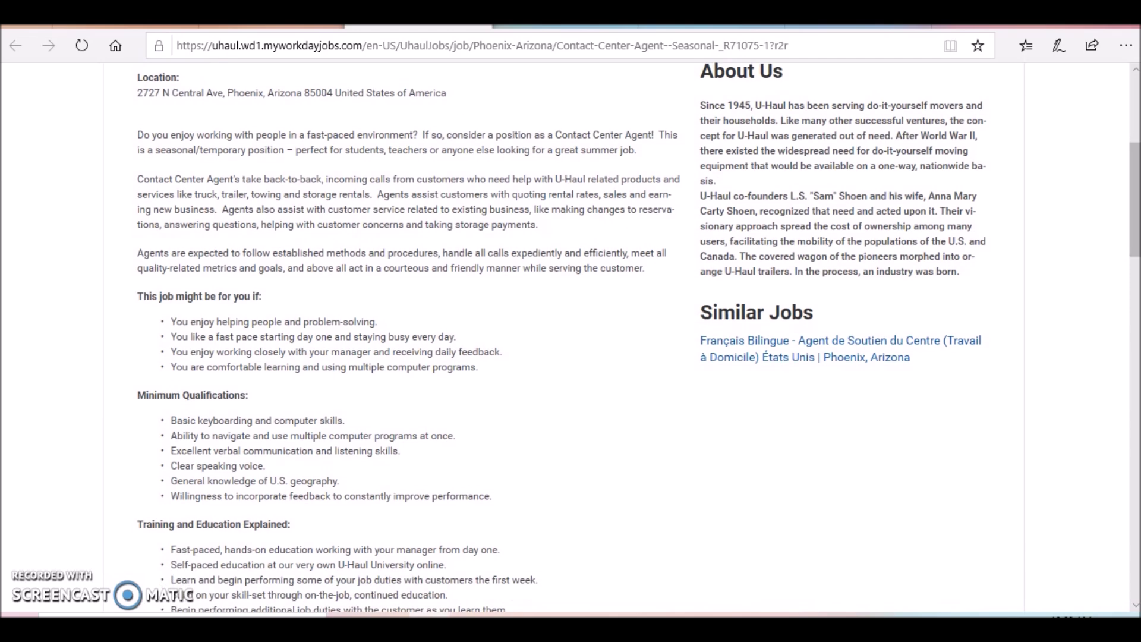
pyautogui.scroll(-1, 571, 338)
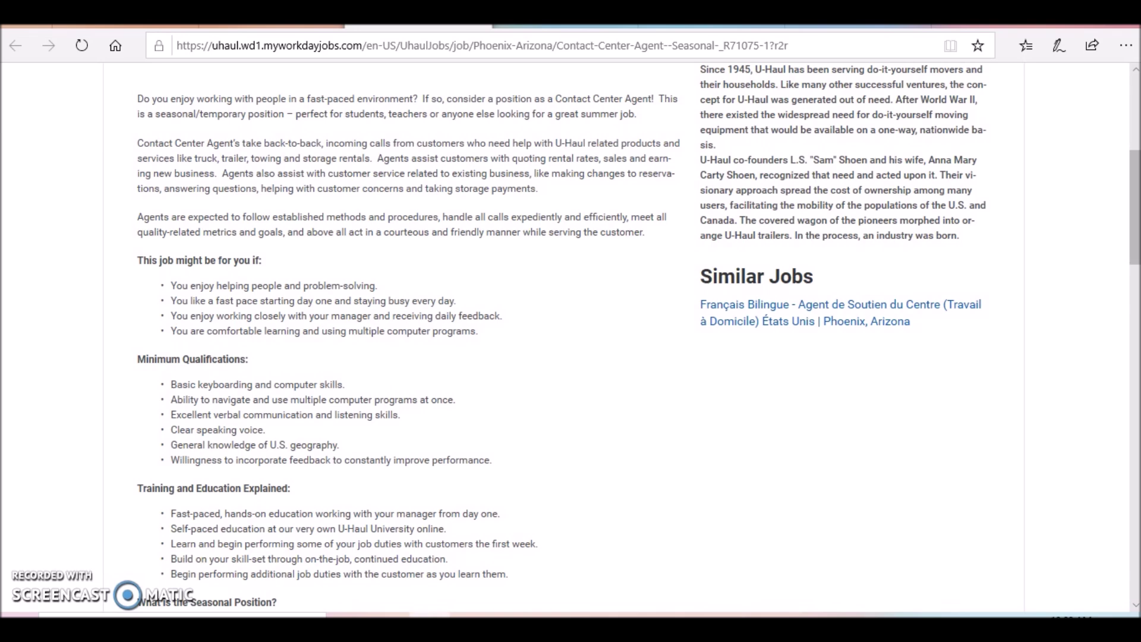
pyautogui.scroll(-2, 571, 339)
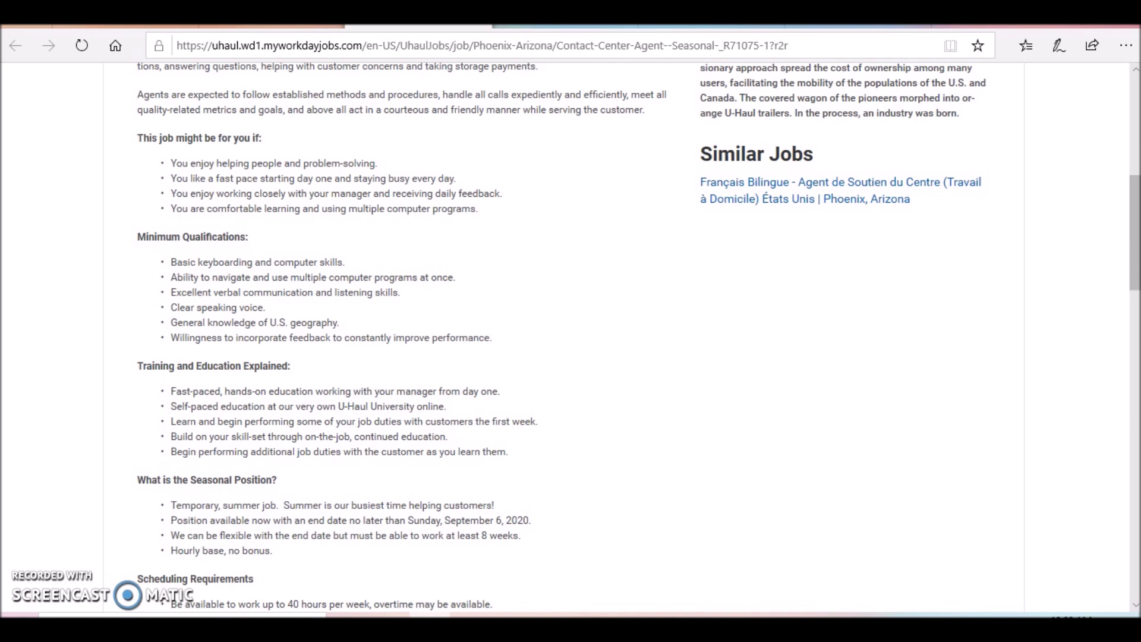
pyautogui.scroll(-1, 572, 339)
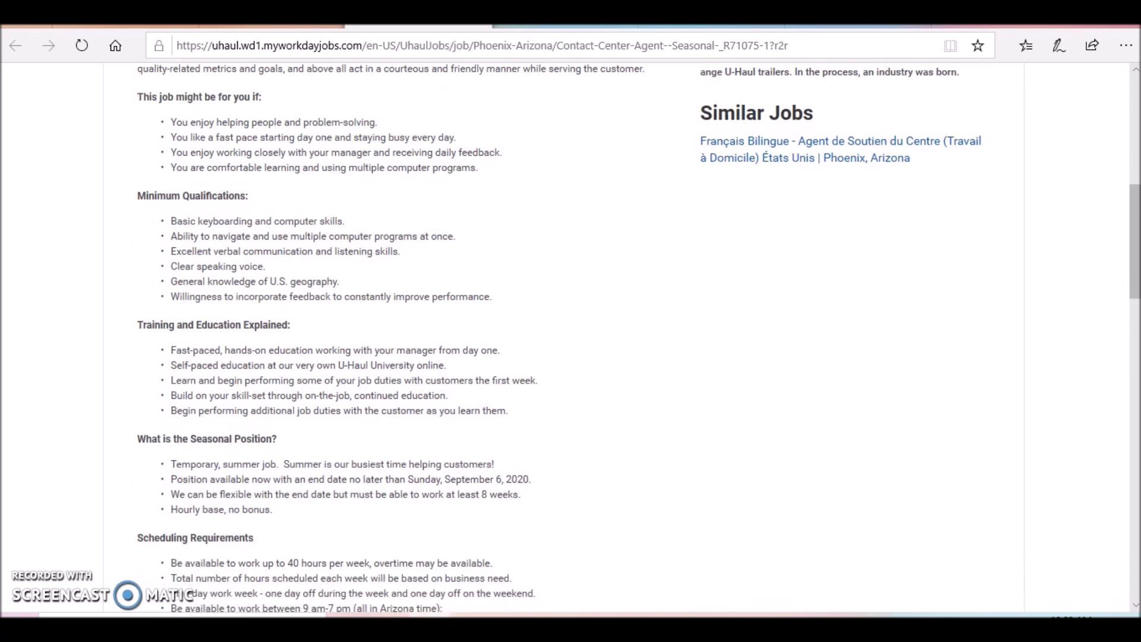
# Zoom in with Ctrl++ to enlarge the Contact Center Agent posting text
pyautogui.hotkey('ctrl', '+')
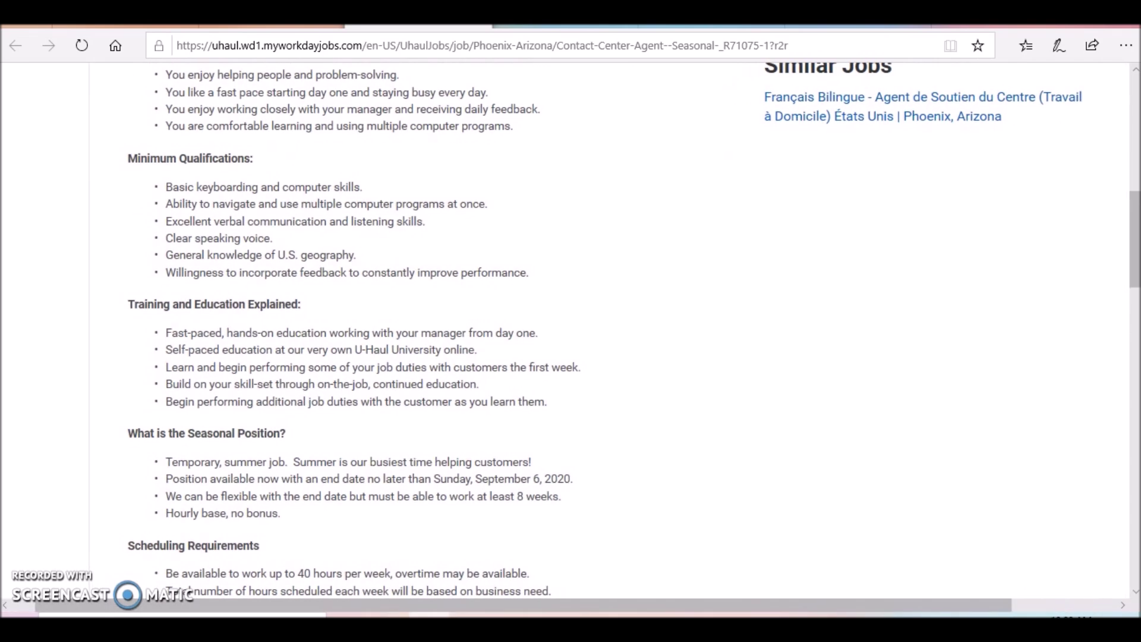
pyautogui.scroll(-2, 571, 339)
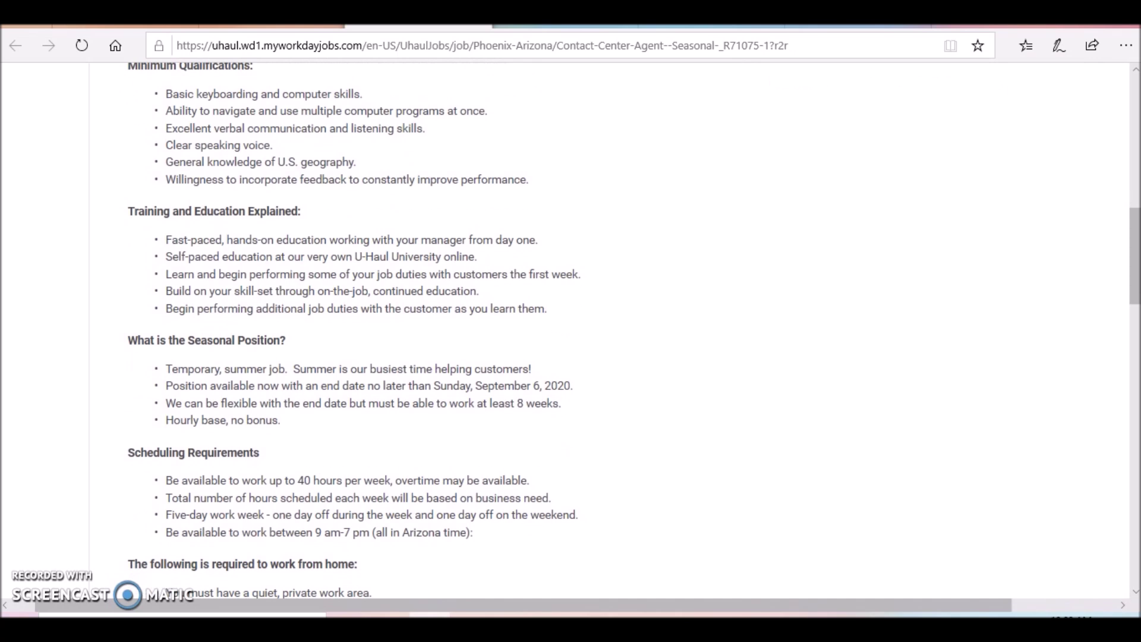
pyautogui.scroll(-3, 571, 339)
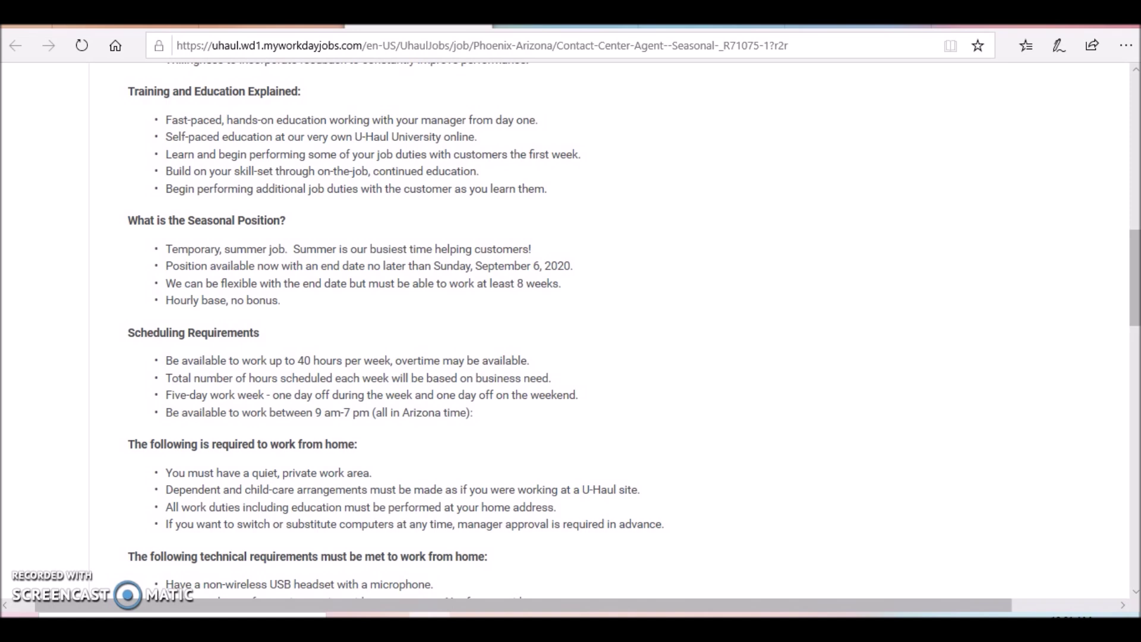
pyautogui.scroll(-1, 571, 339)
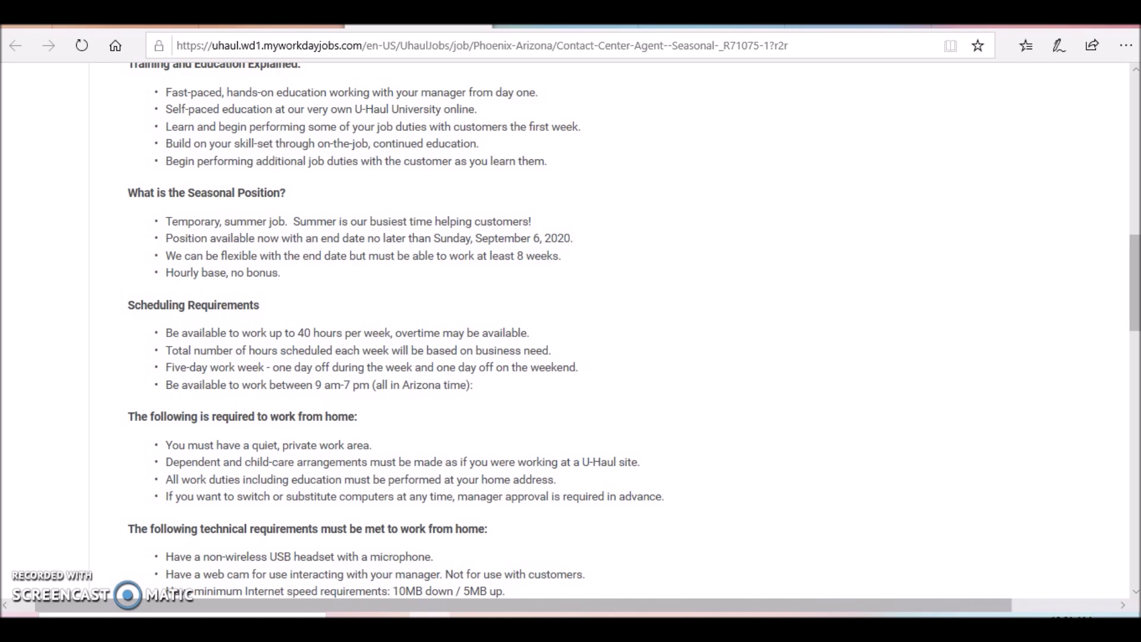
pyautogui.scroll(-2, 572, 330)
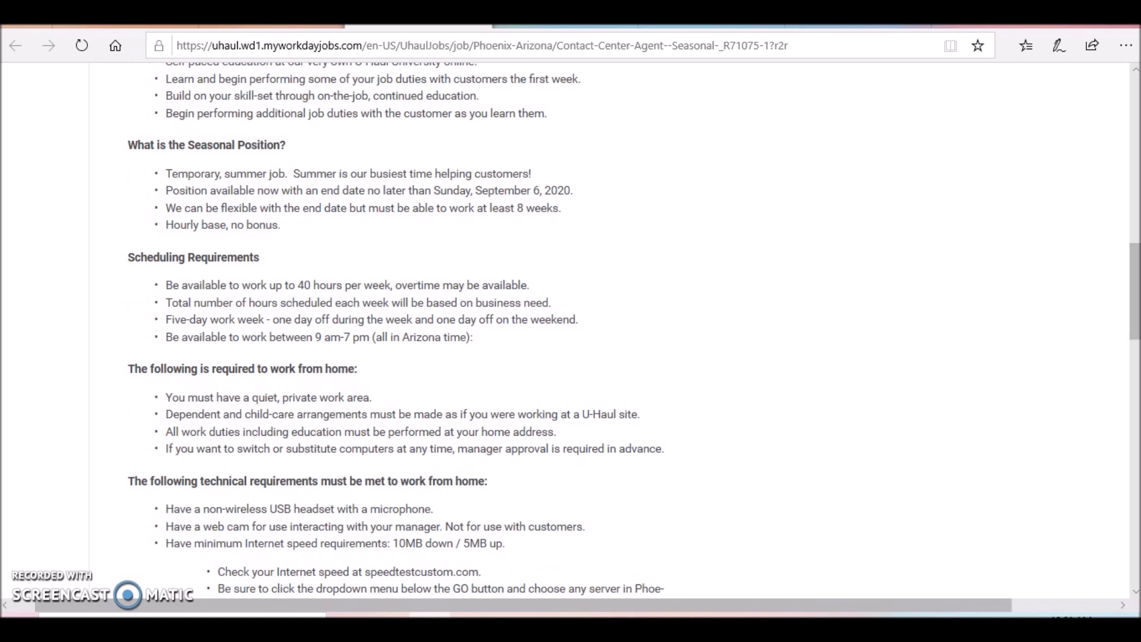
pyautogui.scroll(-2, 572, 330)
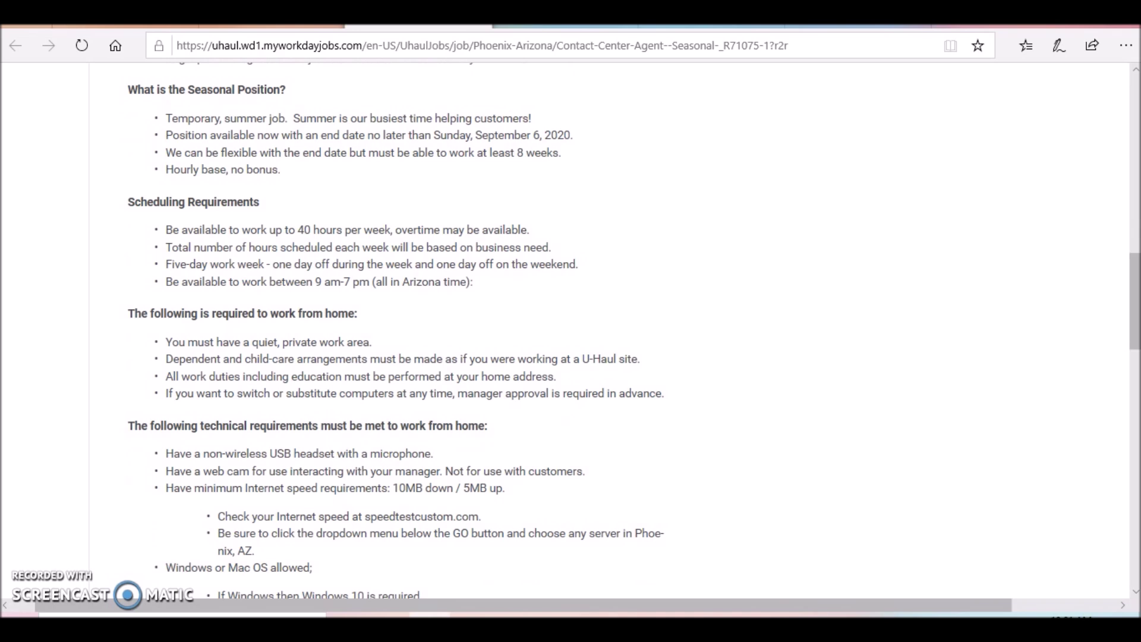
pyautogui.scroll(-1, 571, 330)
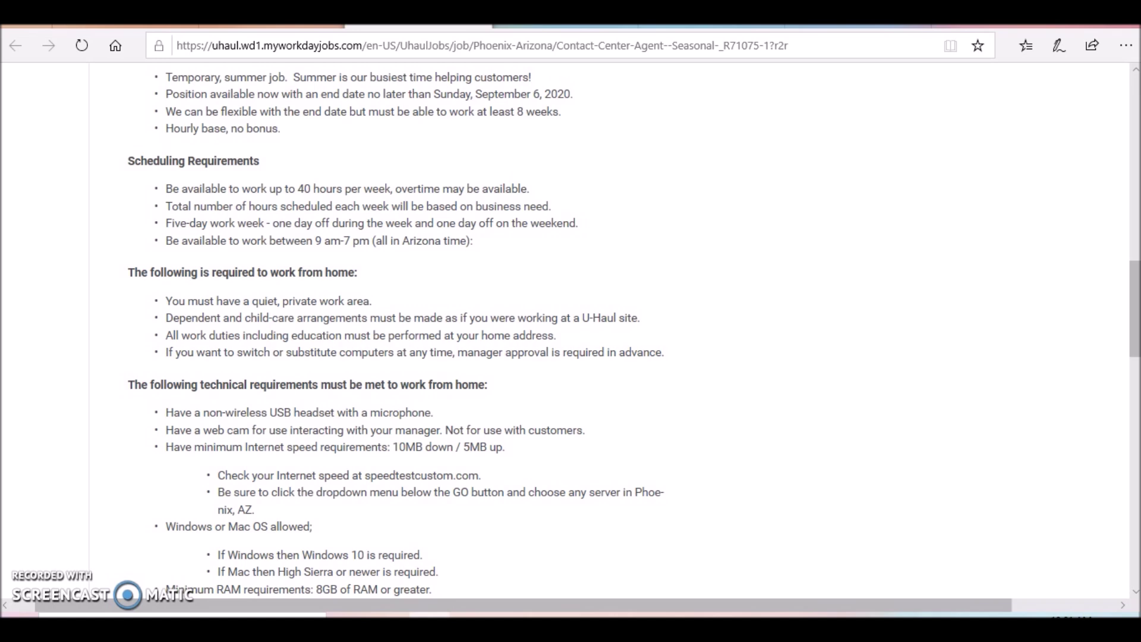
pyautogui.scroll(-1, 571, 330)
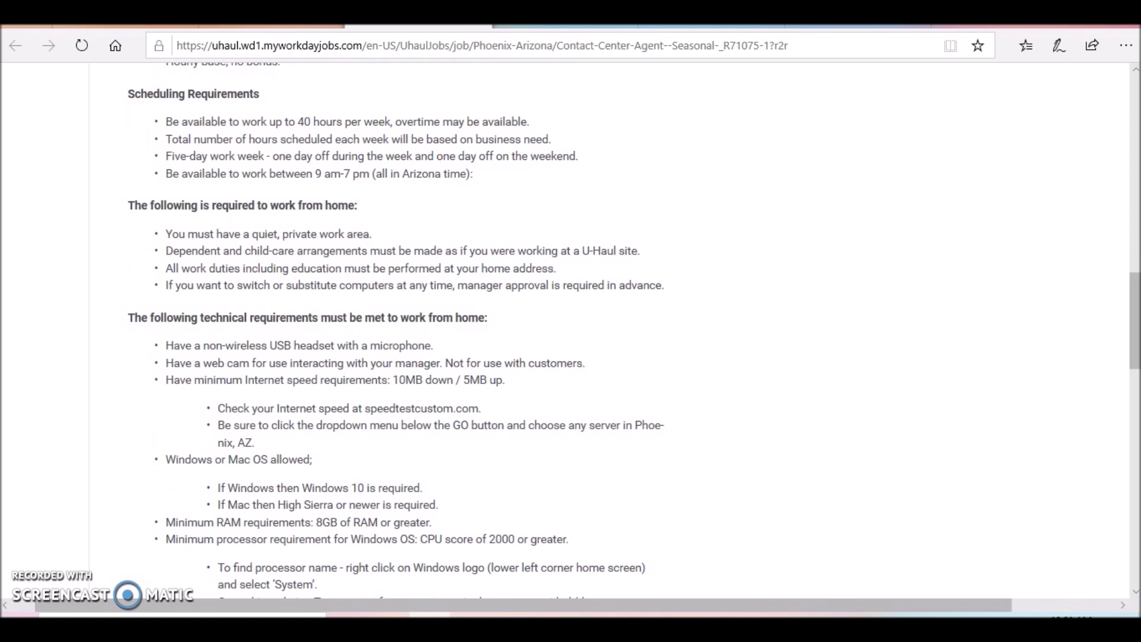
pyautogui.scroll(-1, 571, 330)
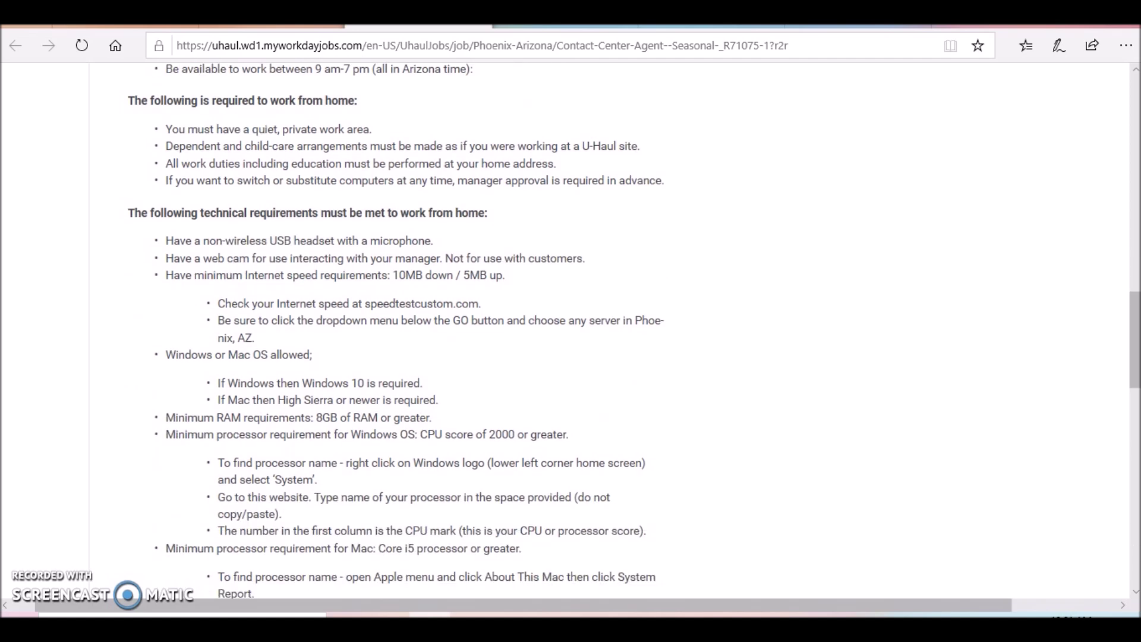
pyautogui.scroll(-1, 571, 330)
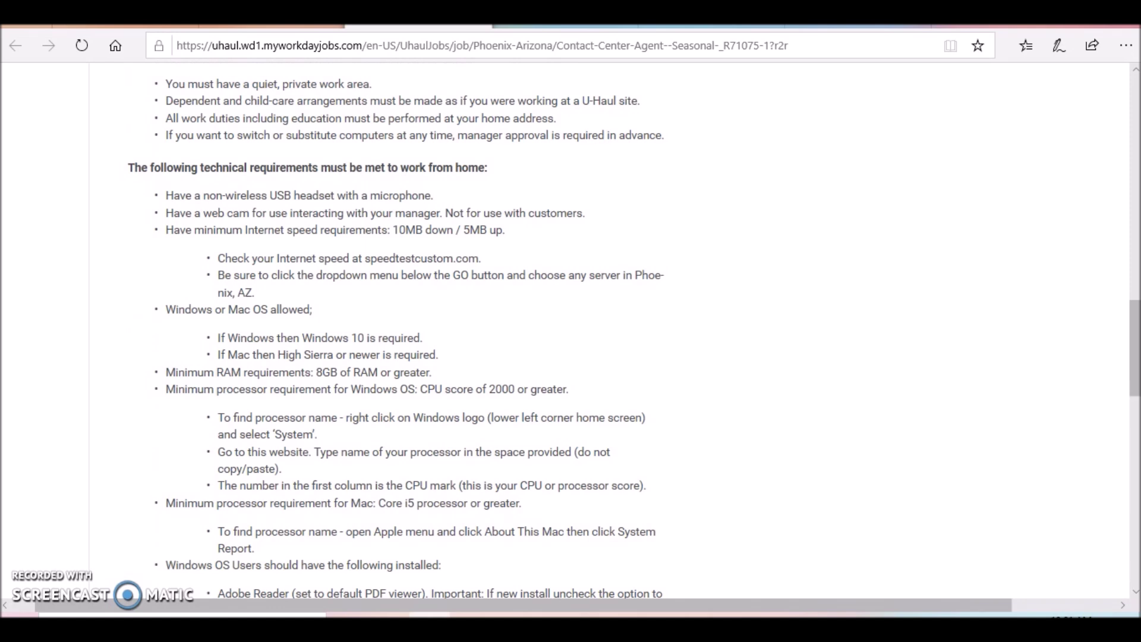
pyautogui.scroll(-1, 571, 330)
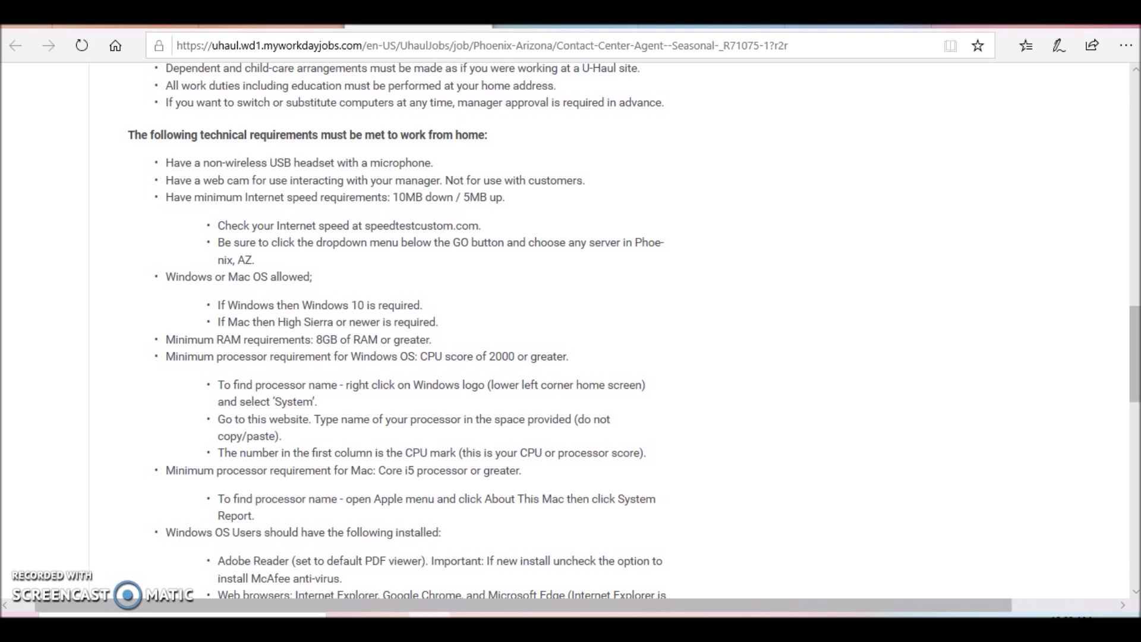
pyautogui.scroll(-1, 570, 330)
pyautogui.scroll(2, 570, 330)
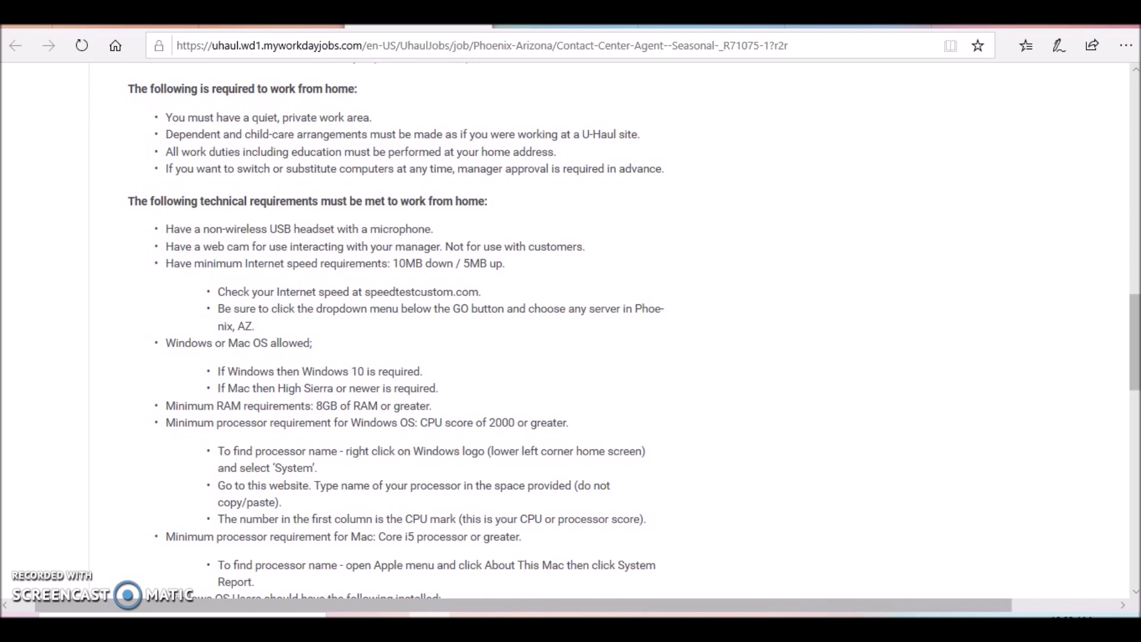
pyautogui.scroll(-1, 571, 330)
pyautogui.scroll(-2, 572, 330)
pyautogui.scroll(-1, 570, 331)
pyautogui.scroll(-1, 571, 330)
pyautogui.scroll(-2, 571, 330)
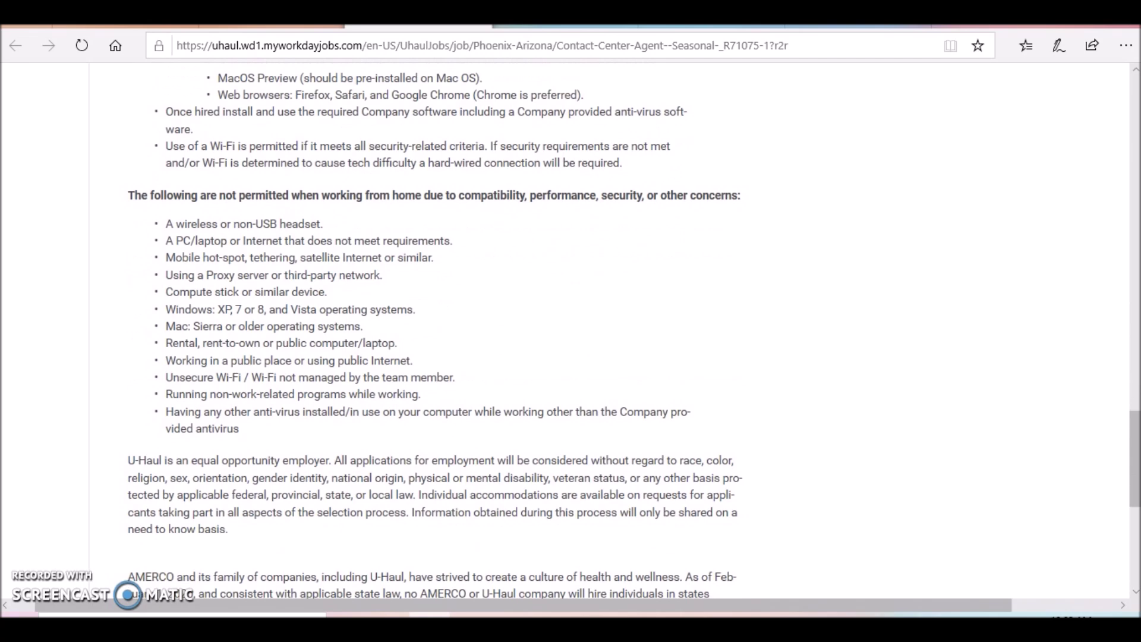
pyautogui.scroll(-1, 571, 330)
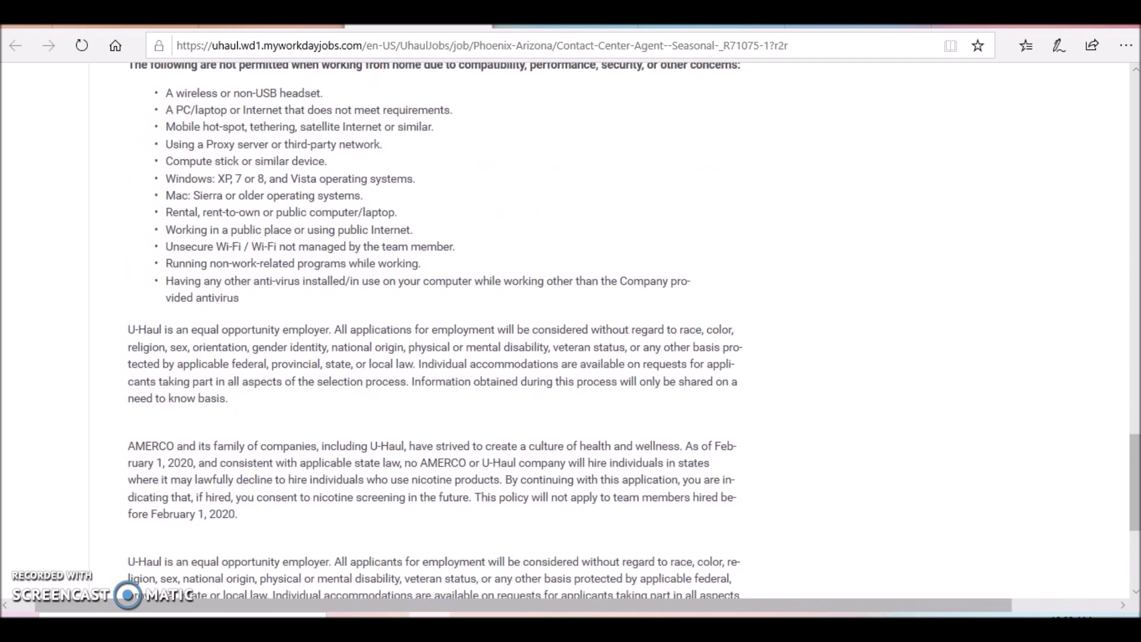
pyautogui.scroll(1, 571, 329)
pyautogui.scroll(3, 571, 331)
pyautogui.scroll(3, 571, 329)
pyautogui.scroll(3, 571, 330)
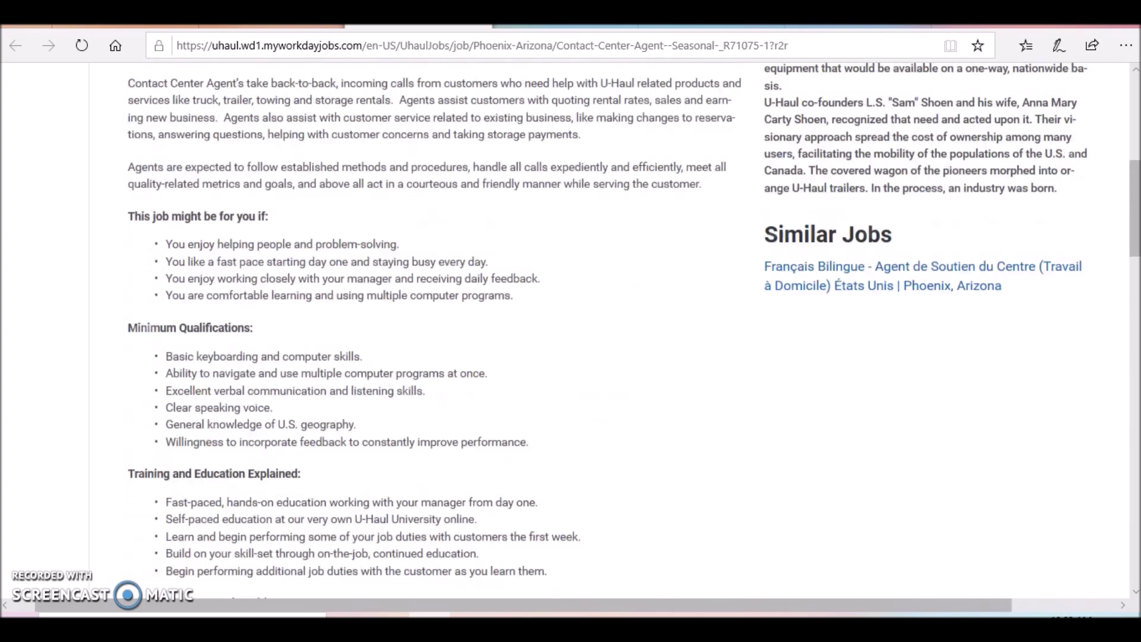
pyautogui.scroll(1, 571, 330)
pyautogui.scroll(2, 570, 330)
pyautogui.scroll(2, 570, 330)
pyautogui.scroll(-1, 571, 330)
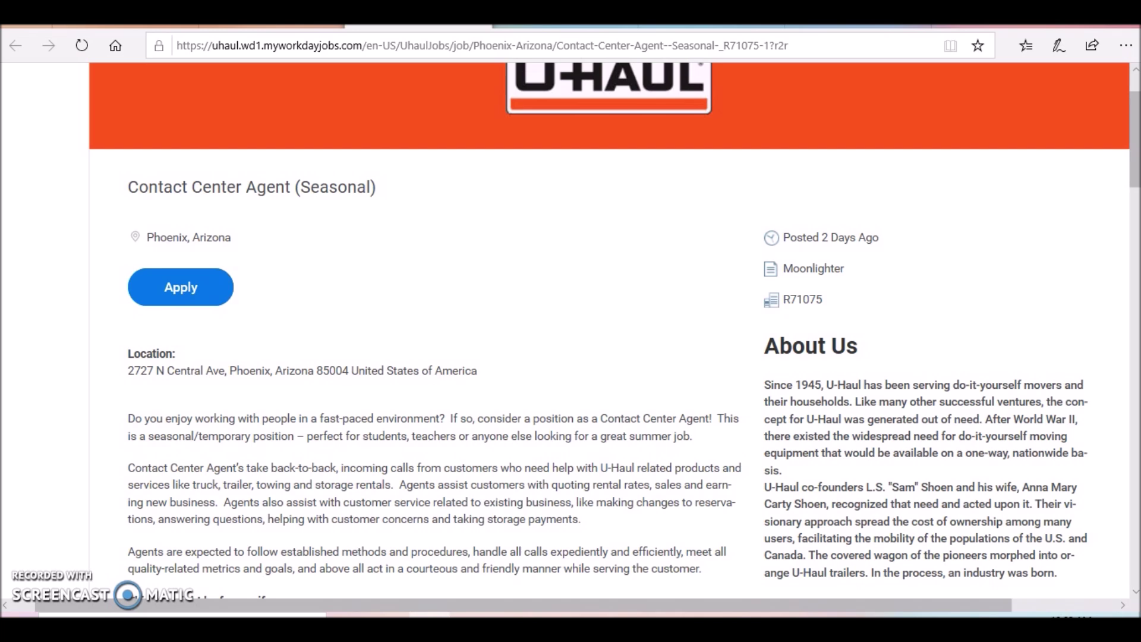
pyautogui.scroll(1, 570, 330)
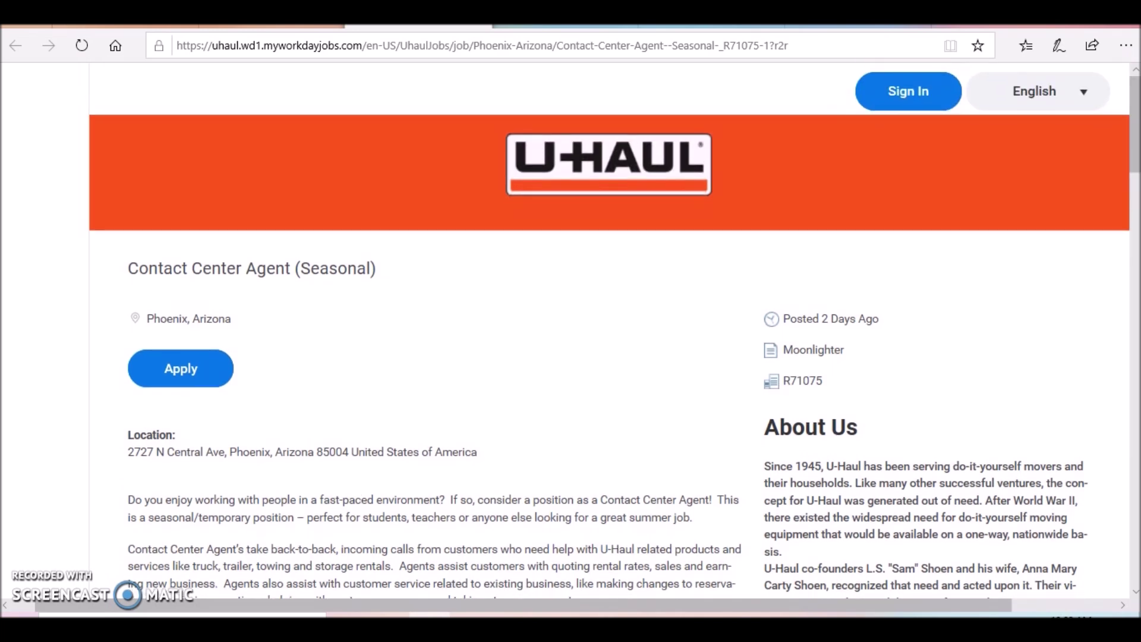